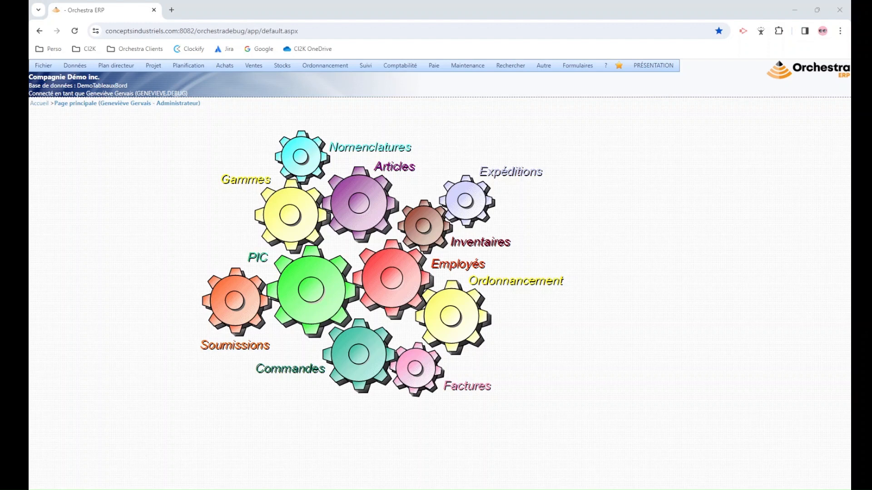
Open the payroll profile management page and review the Bureau profile's accounting accounts and revenues.
click(433, 66)
mouse_move(463, 82)
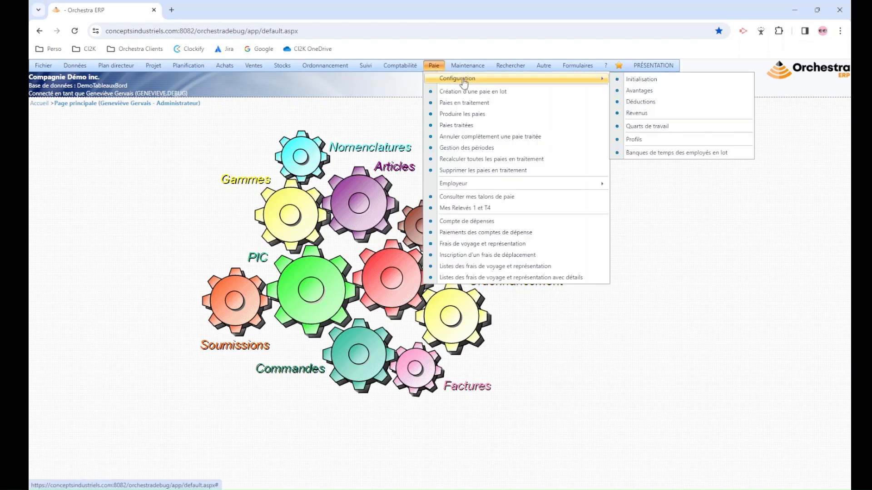
click(658, 140)
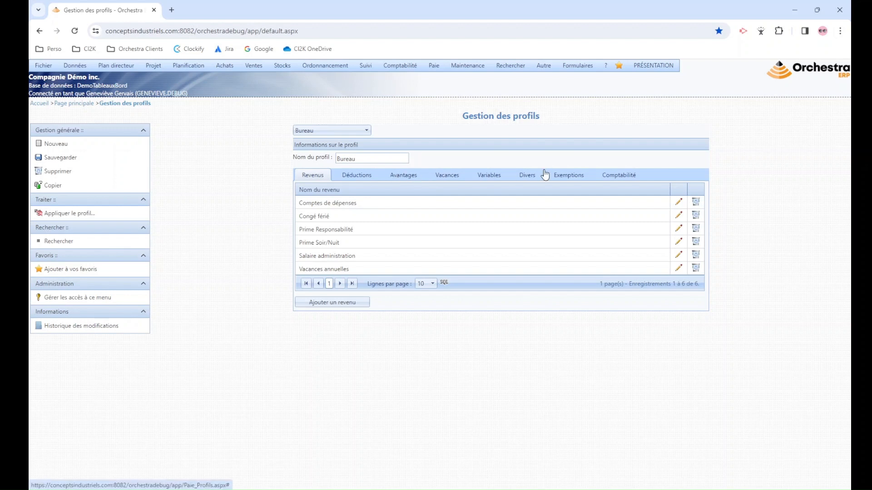
click(619, 176)
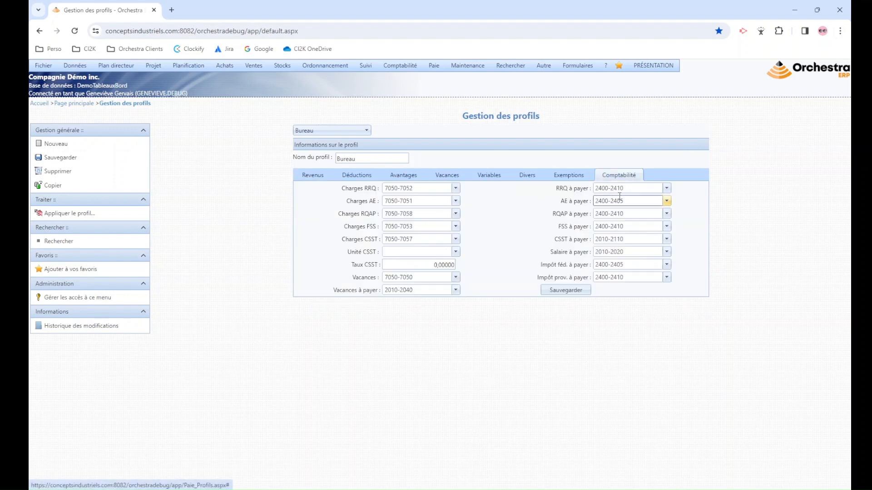
click(312, 177)
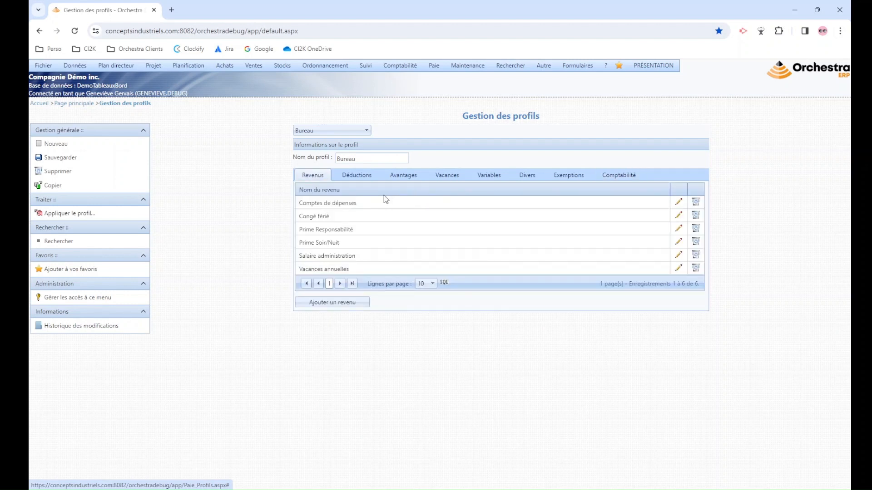
Create a new payroll profile named Qualité and save it.
click(82, 144)
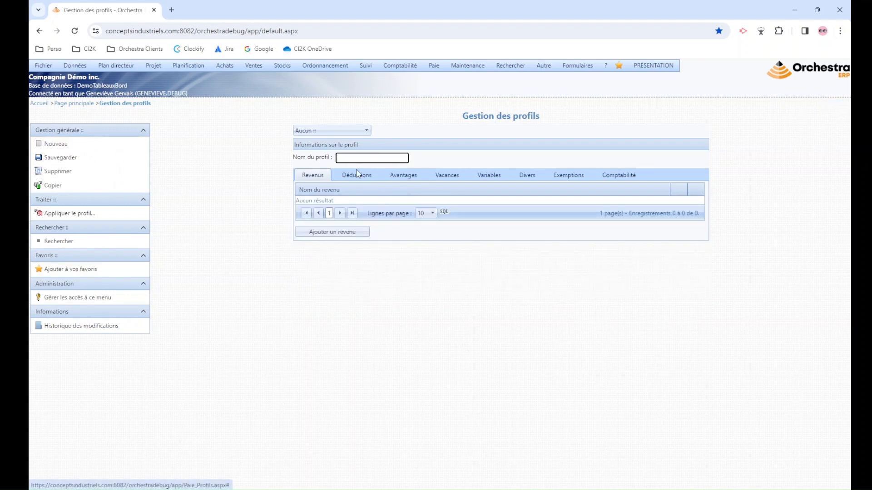
text(Qualité)
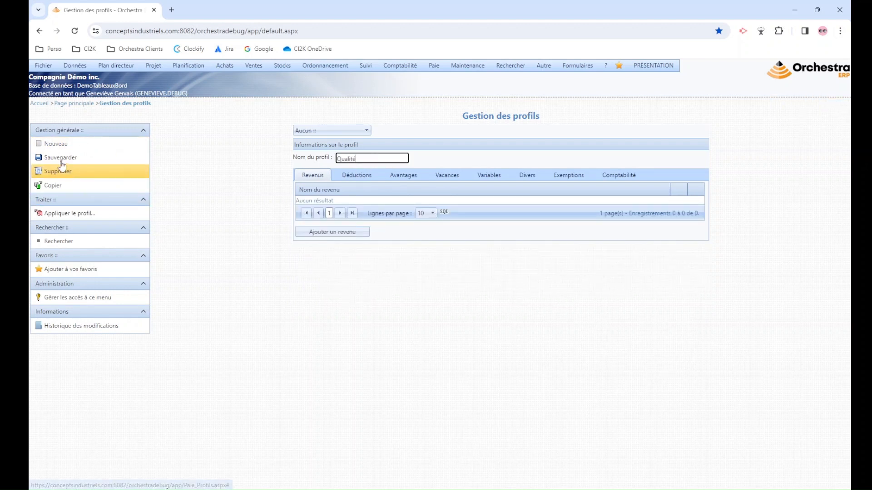
click(61, 158)
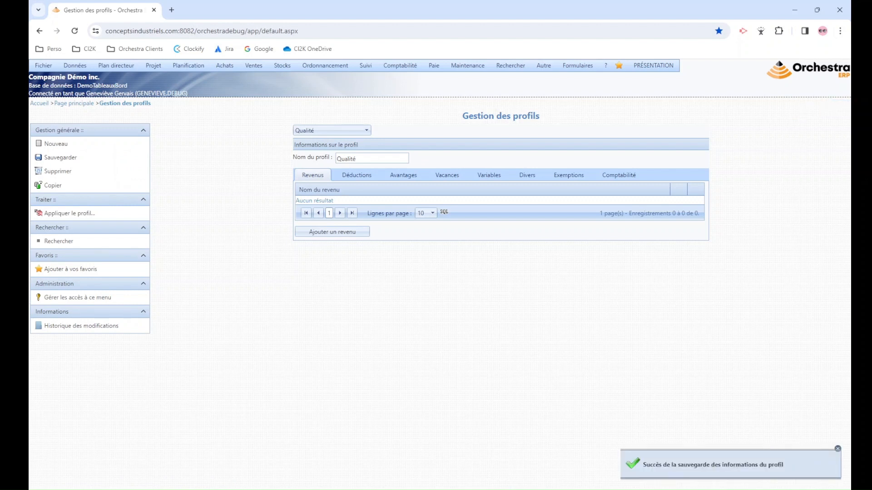
Add the Salaire MO Indirect revenue to the Qualité profile and apply it.
click(330, 232)
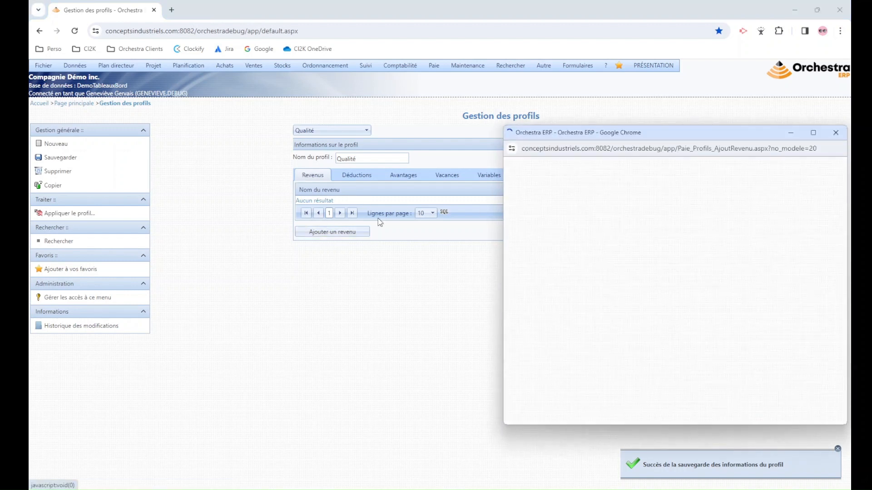
click(638, 196)
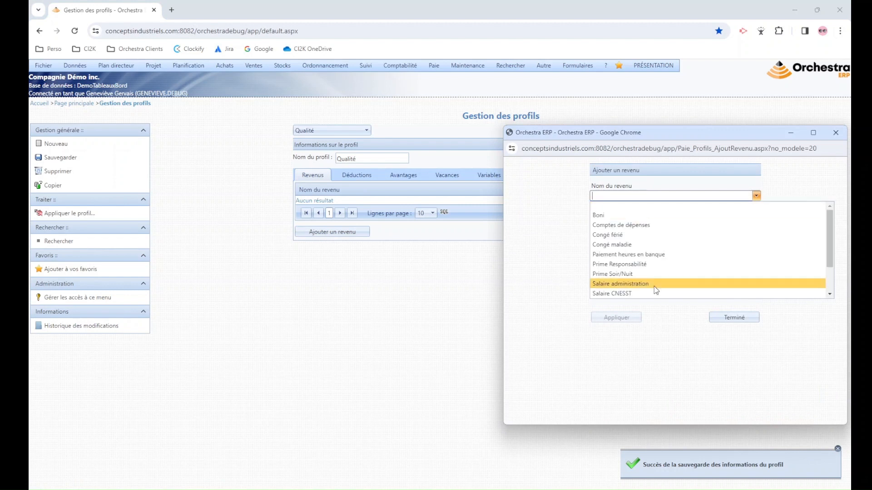
scroll(654, 286, down, 1)
click(647, 267)
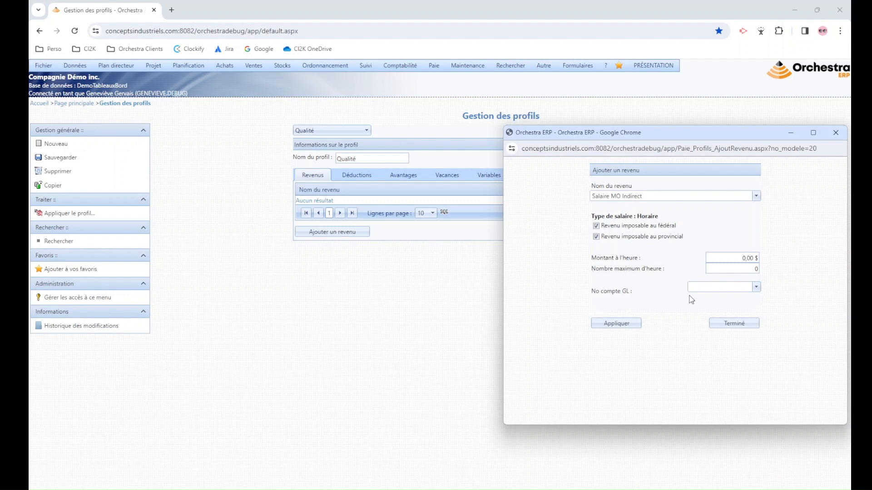
click(618, 326)
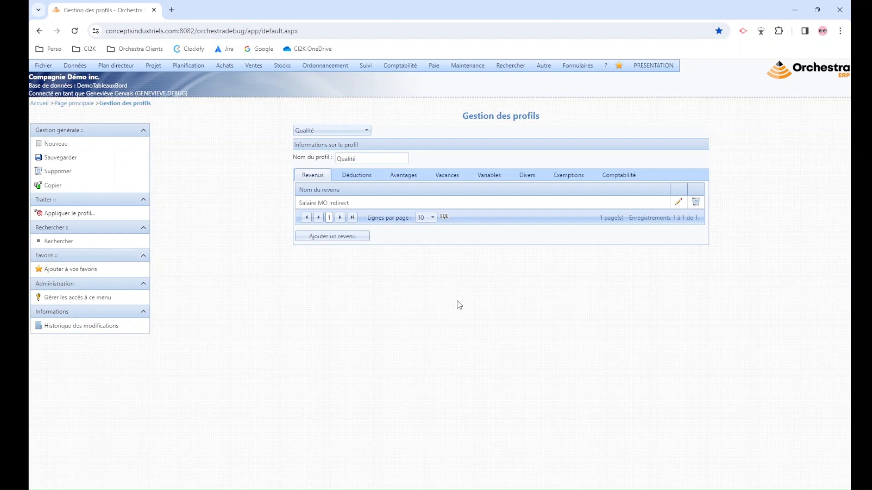
Open the profile's Salaire MO Indirect revenue for editing and bring up the payroll Revenus configuration in a duplicate browser tab.
click(679, 203)
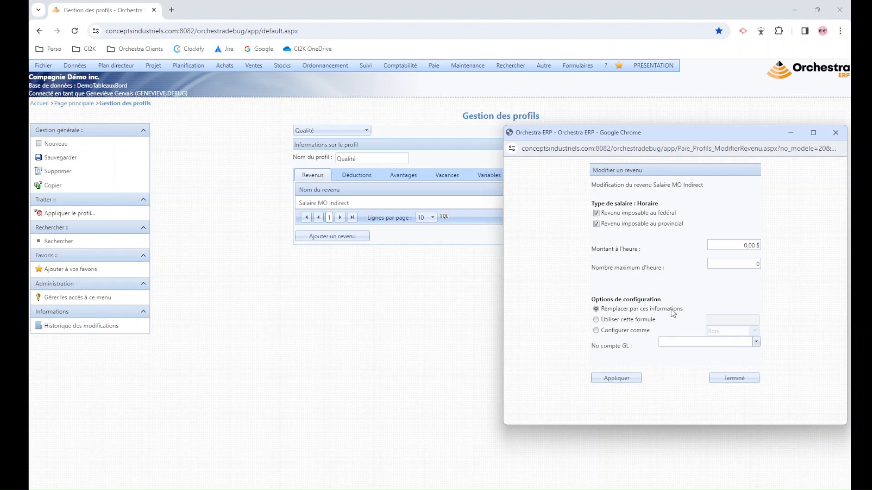
click(124, 10)
right_click(124, 10)
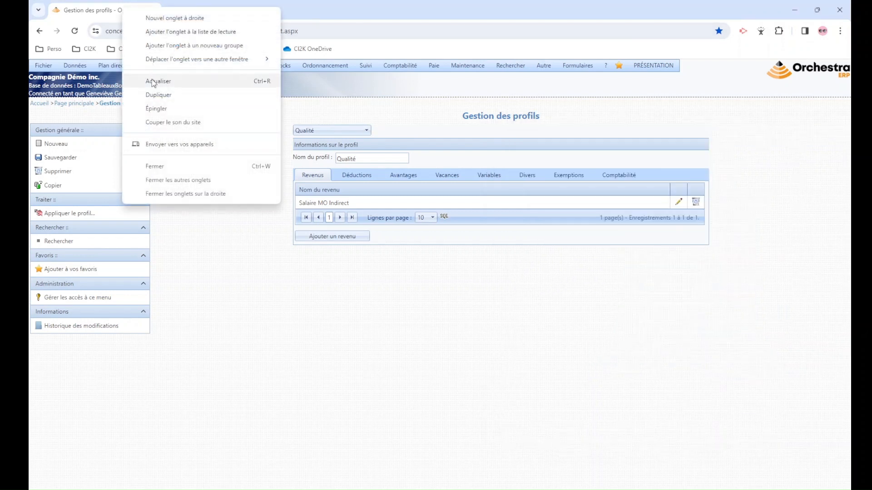
click(191, 98)
click(434, 66)
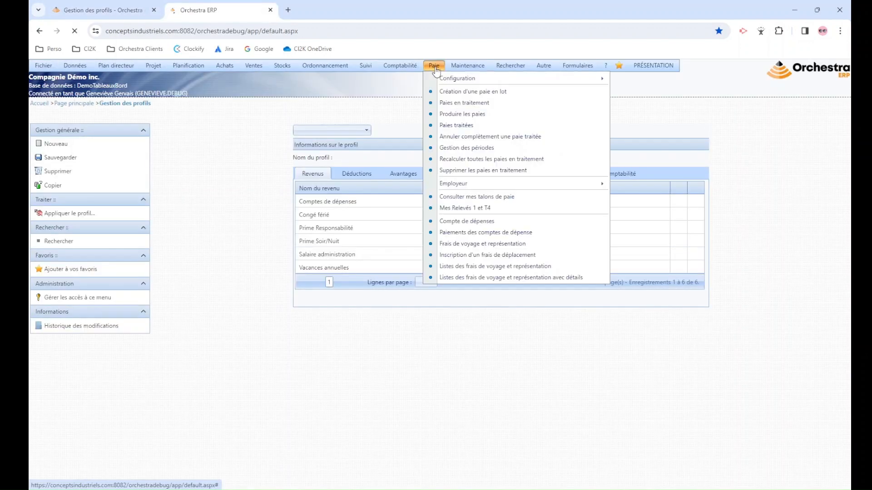
mouse_move(552, 78)
click(655, 114)
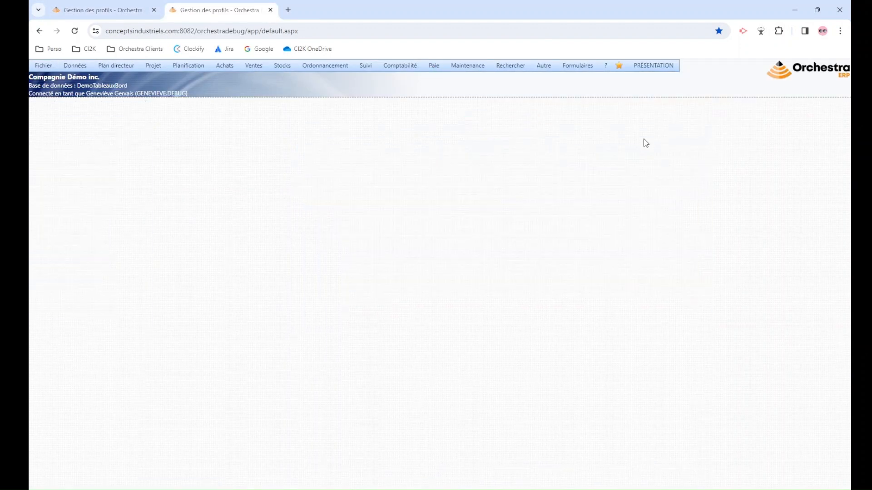
Display the Salaire MO Indirect revenue record to check its GL salary account.
click(458, 127)
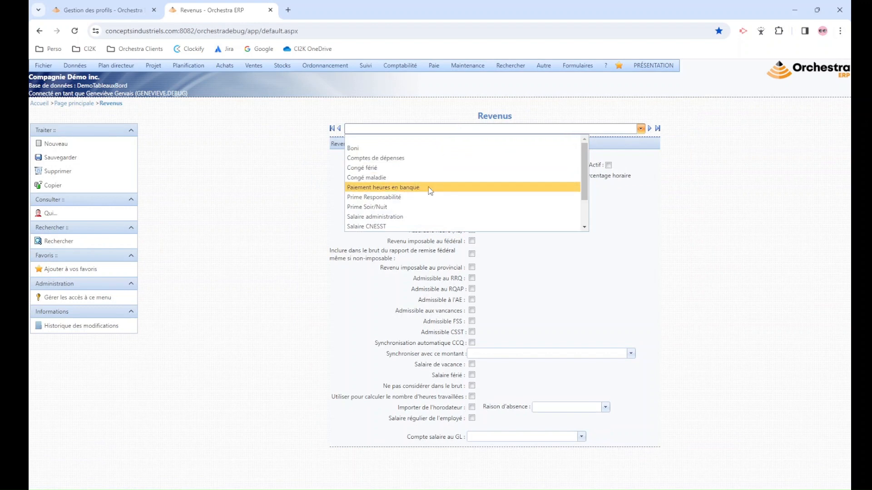
scroll(411, 214, down, 2)
click(404, 200)
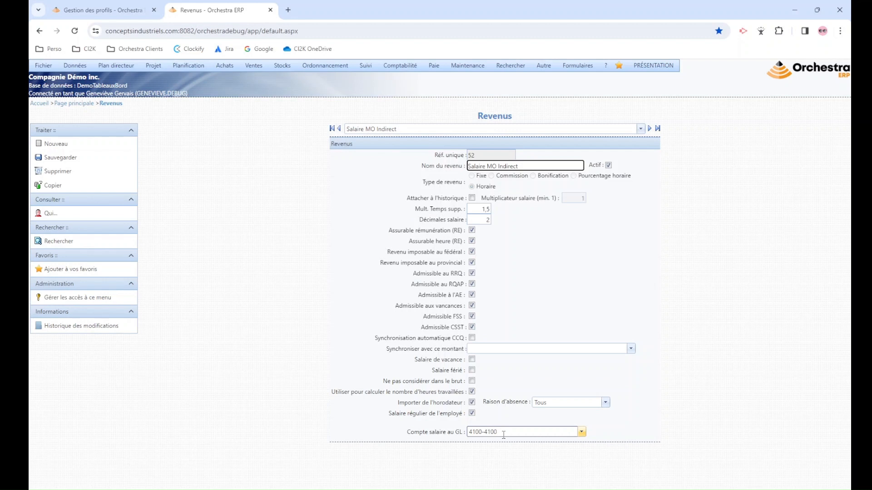
Return to the profile management page, check the Qualité profile's accounting accounts and delete that profile.
click(97, 11)
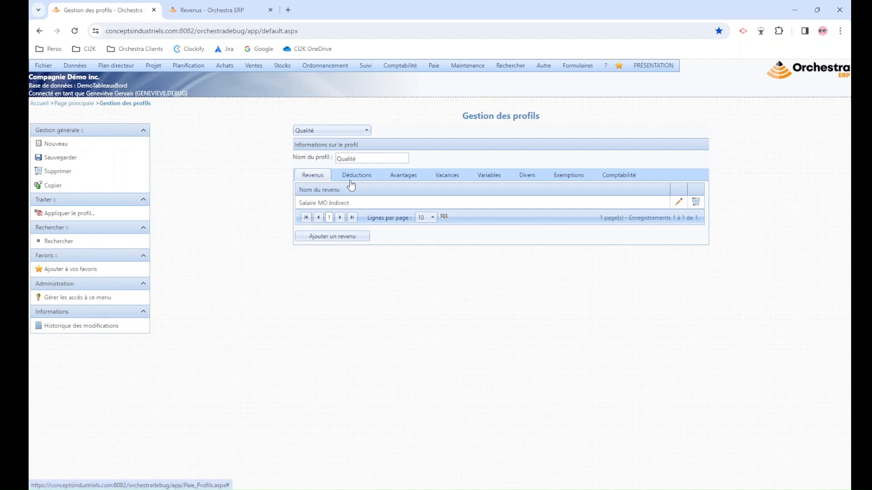
click(627, 176)
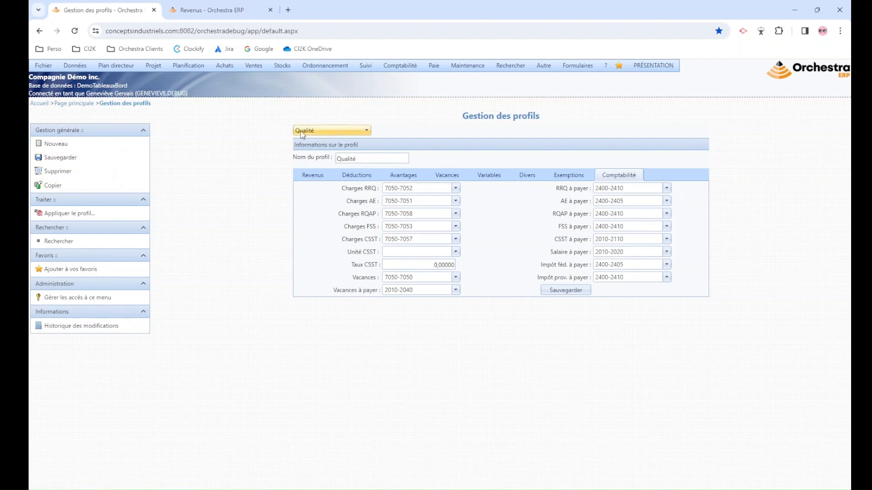
click(72, 175)
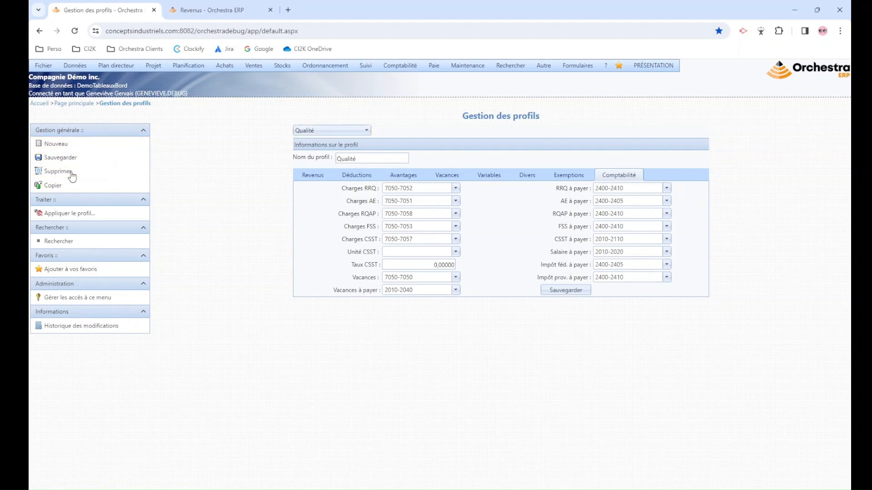
click(530, 178)
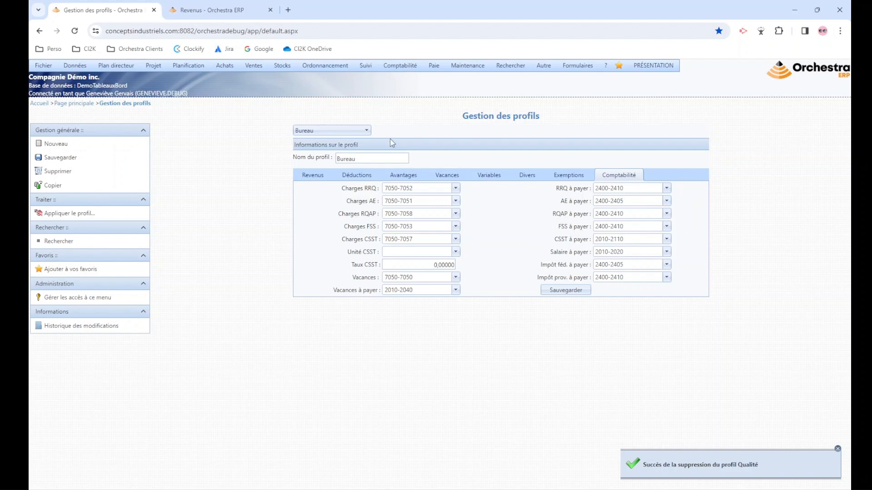
Copy the Opérations profile, rename the copy Qualité and save it.
click(364, 131)
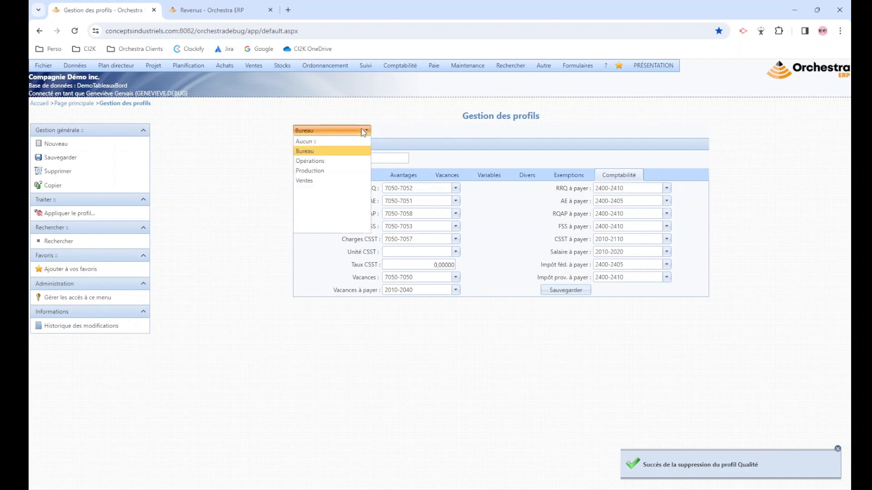
click(312, 161)
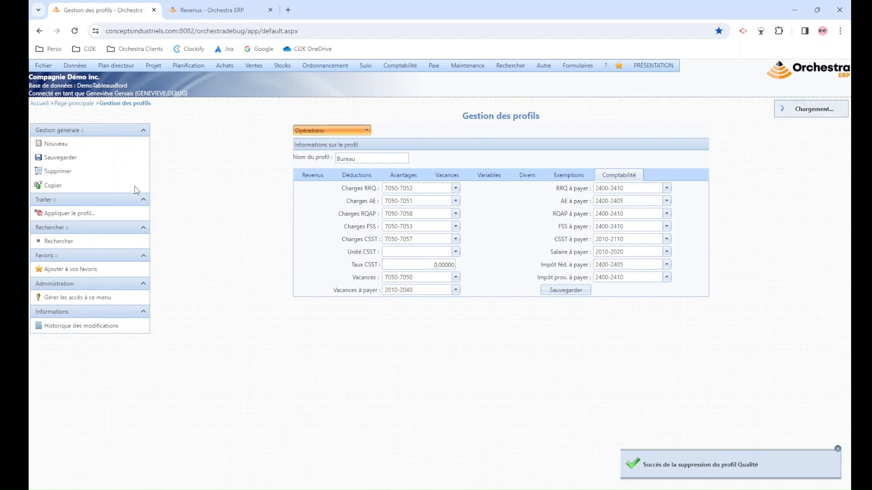
click(63, 188)
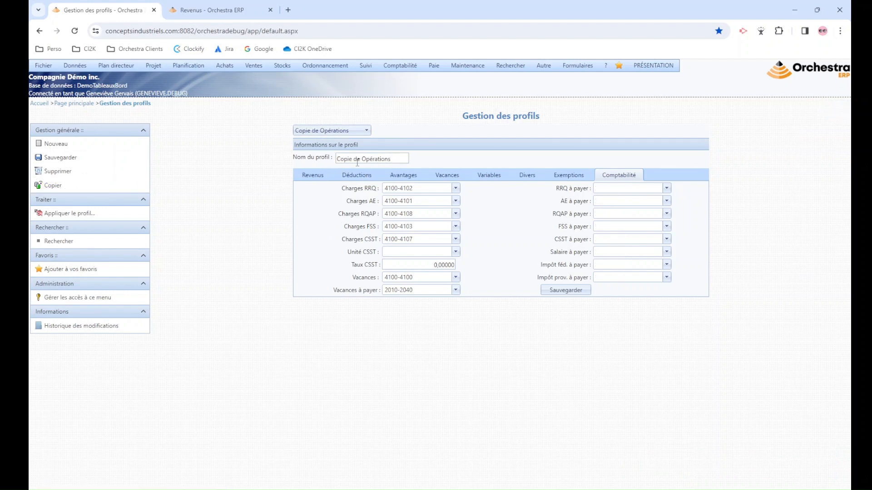
drag(400, 158, 289, 156)
text(Q)
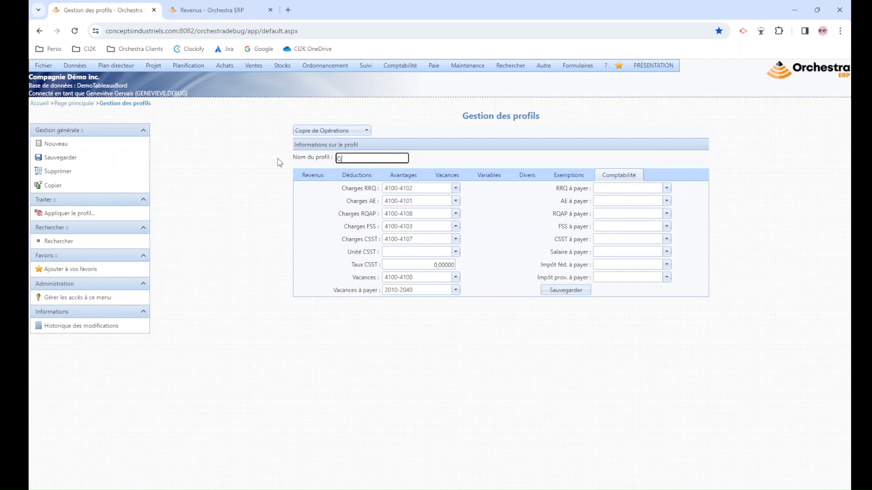
text(ualité)
click(72, 158)
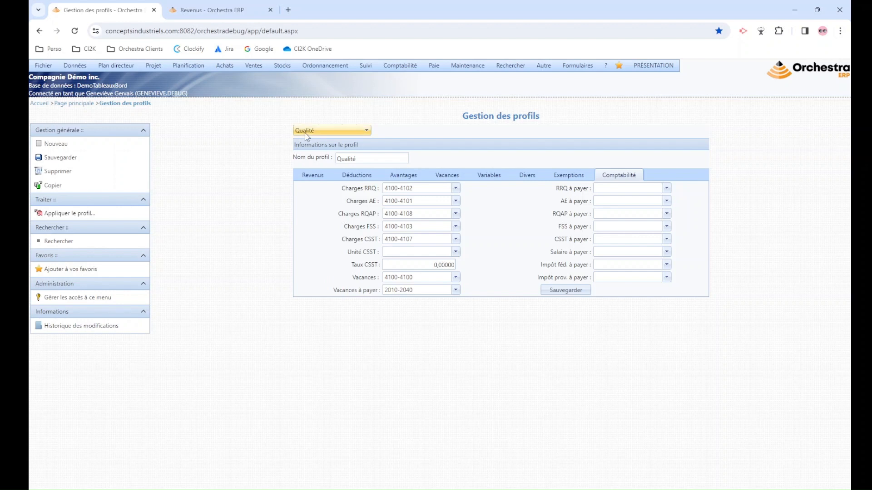
Start applying the Qualité profile to employees, filter the list by the employee's last name and select the matching employee.
click(88, 217)
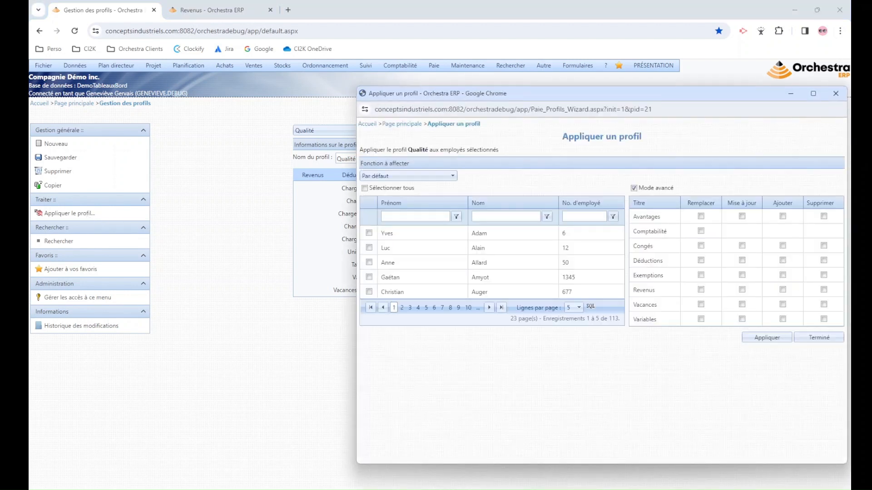
click(484, 214)
text(Bruneau)
key(Return)
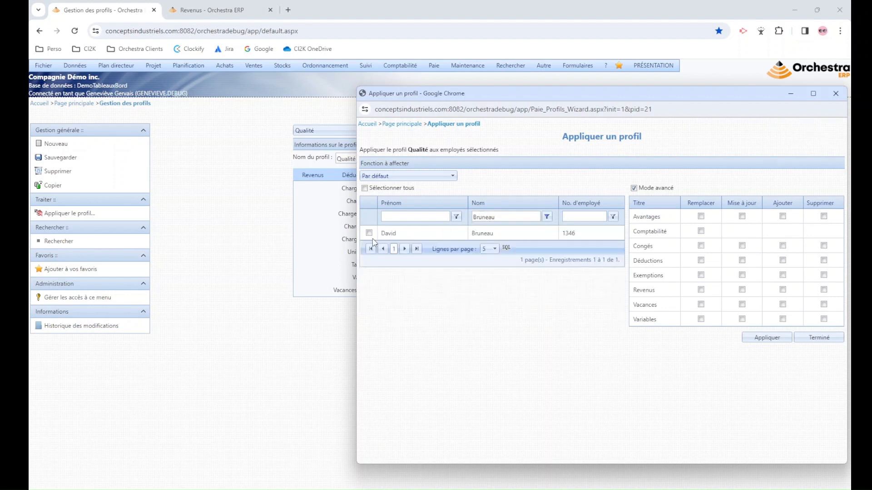
click(370, 234)
Apply the profile to the selected employee, adding Avantages, Déductions and Revenus and replacing Comptabilité, Exemptions, Vacances and Variables.
click(782, 218)
click(784, 290)
click(701, 233)
click(702, 275)
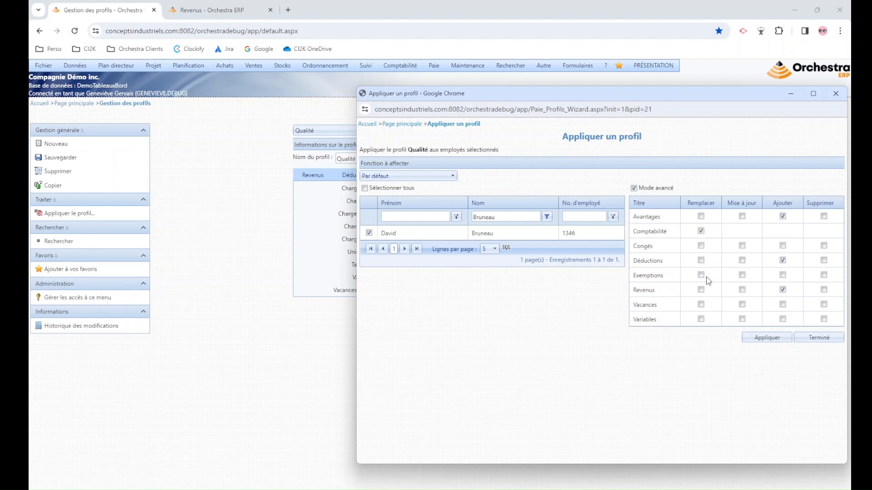
click(702, 306)
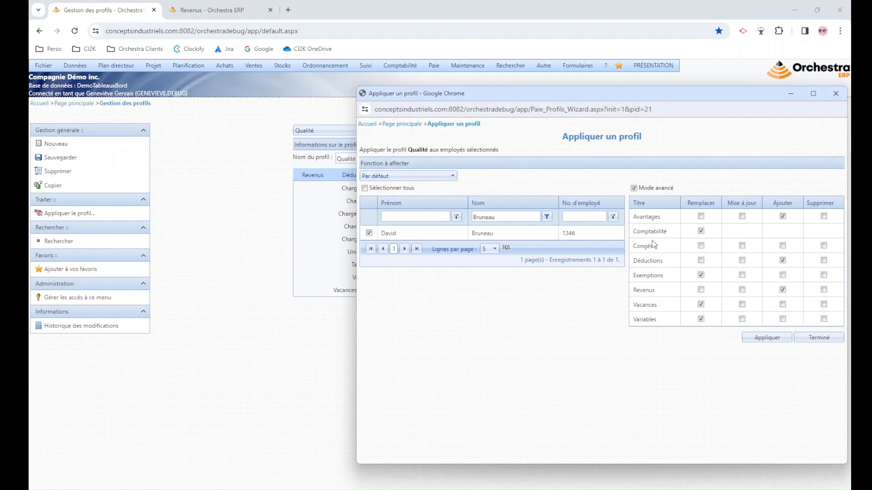
click(766, 339)
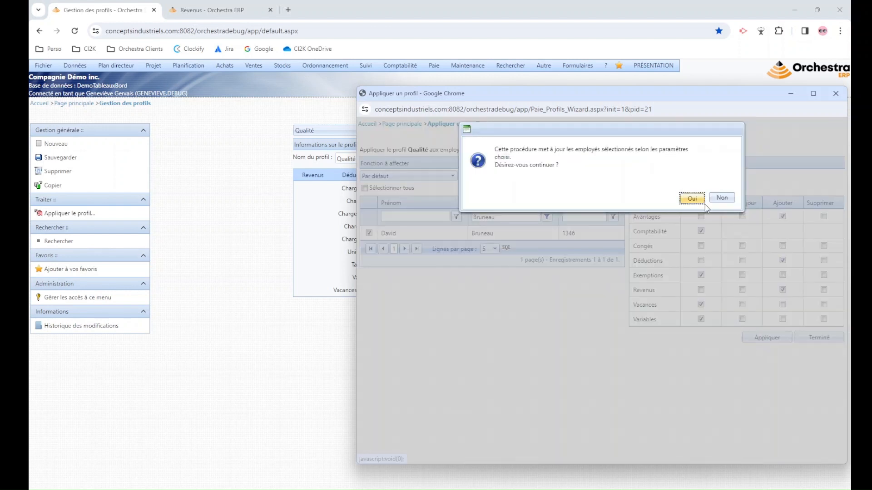
click(691, 198)
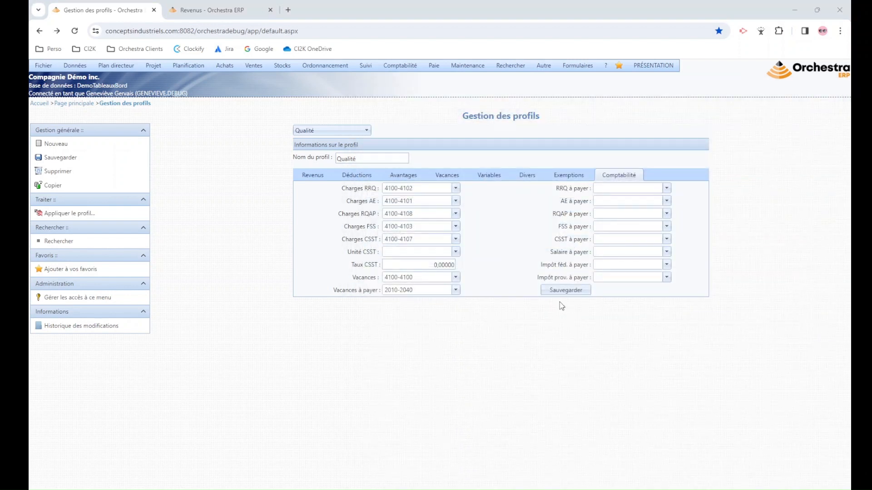
Open the employee management page with the employee's record.
click(78, 68)
mouse_move(101, 93)
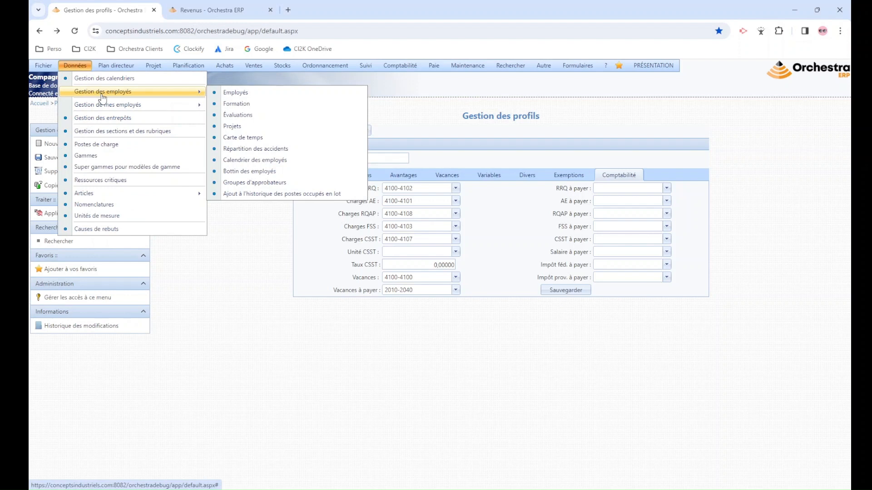
click(227, 93)
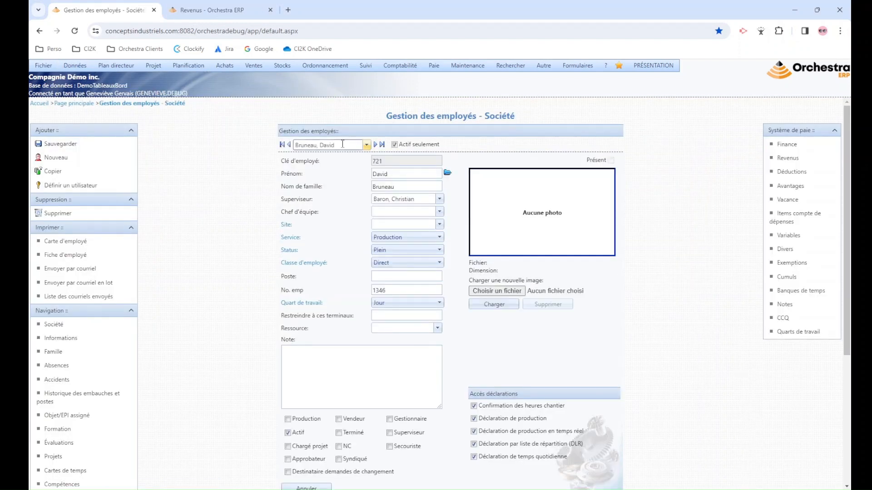